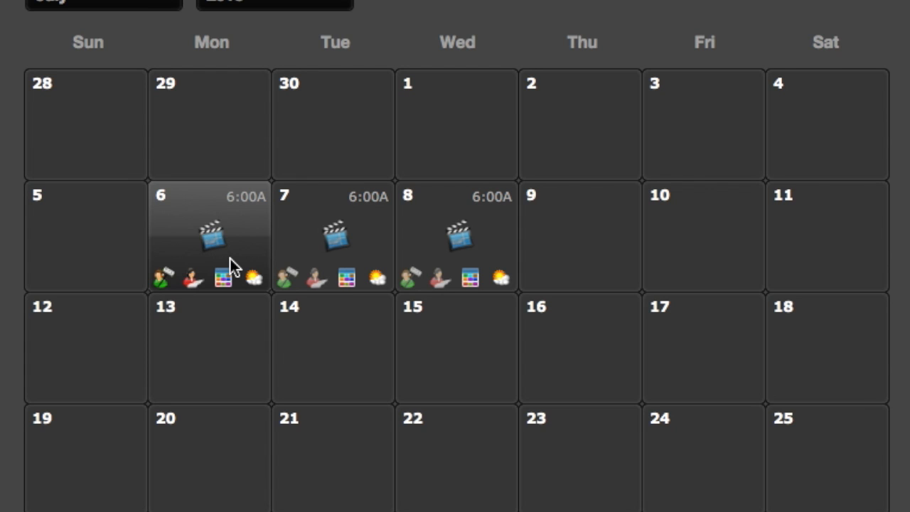
# Open the July 6, 2015 shoot day's crew list, arranging windows so Not Scheduled is visible
pyautogui.click(162, 283)
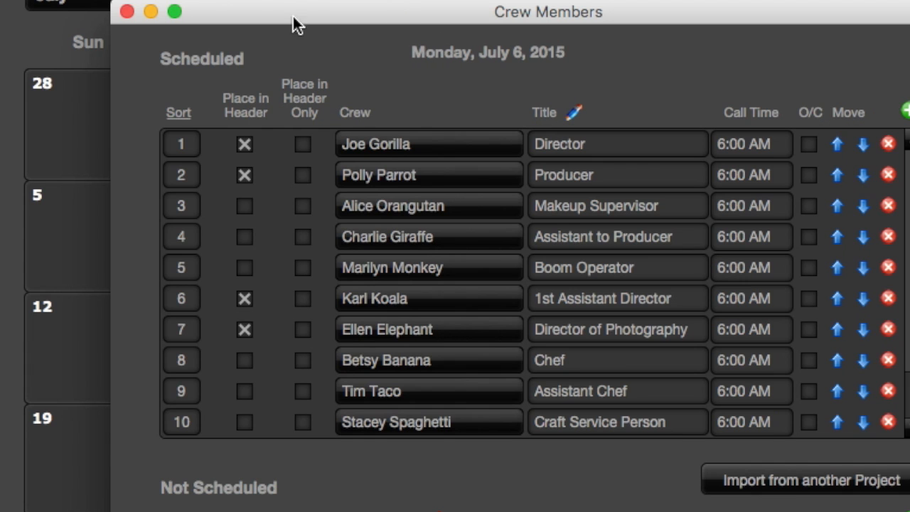
pyautogui.click(126, 11)
pyautogui.click(212, 237)
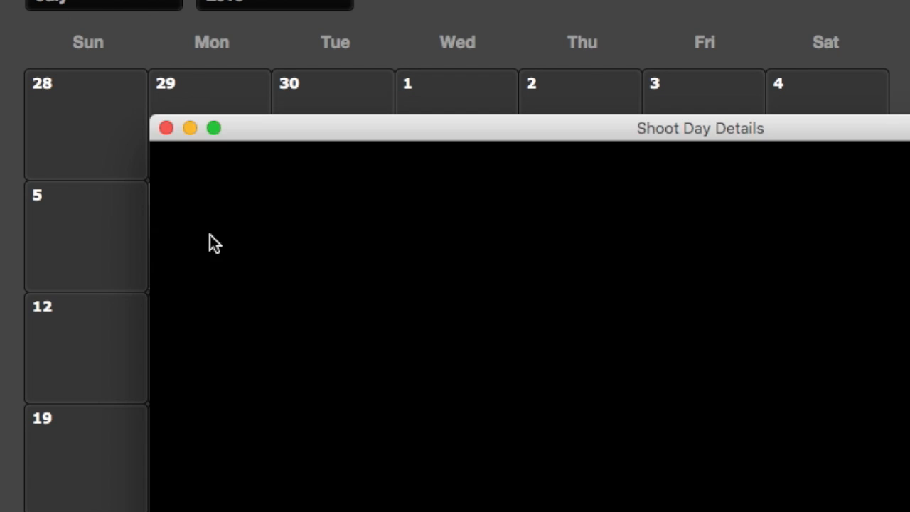
pyautogui.moveTo(488, 130); pyautogui.dragTo(259, 25)
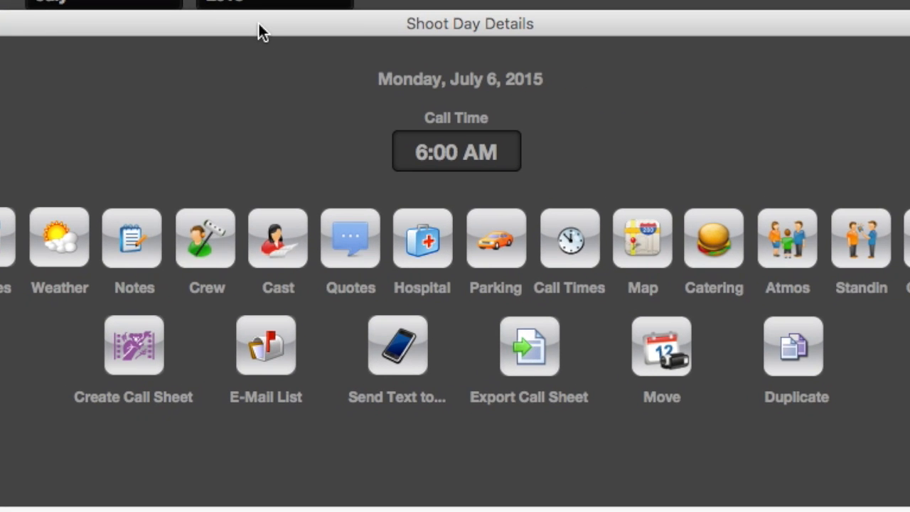
pyautogui.click(212, 238)
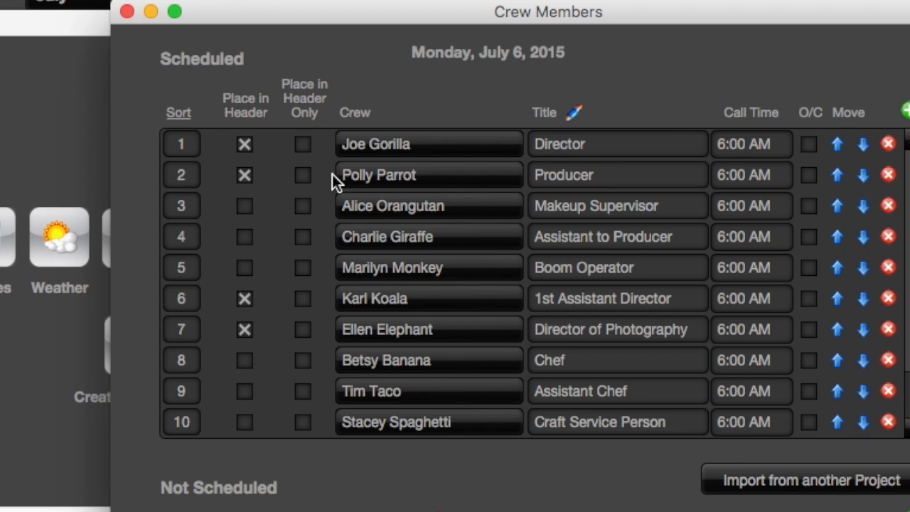
pyautogui.moveTo(610, 21); pyautogui.dragTo(543, 0)
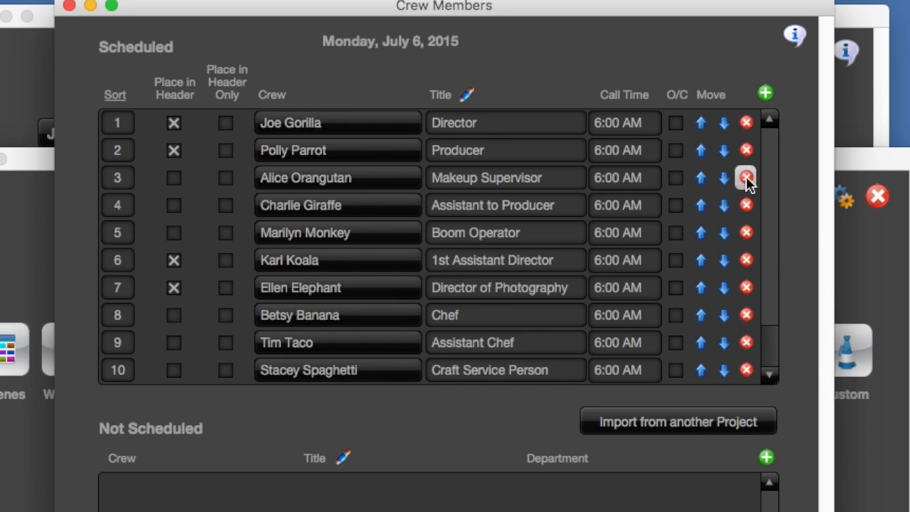
# Move the Makeup Supervisor on row 3 to the Not Scheduled list for July 6
pyautogui.click(746, 179)
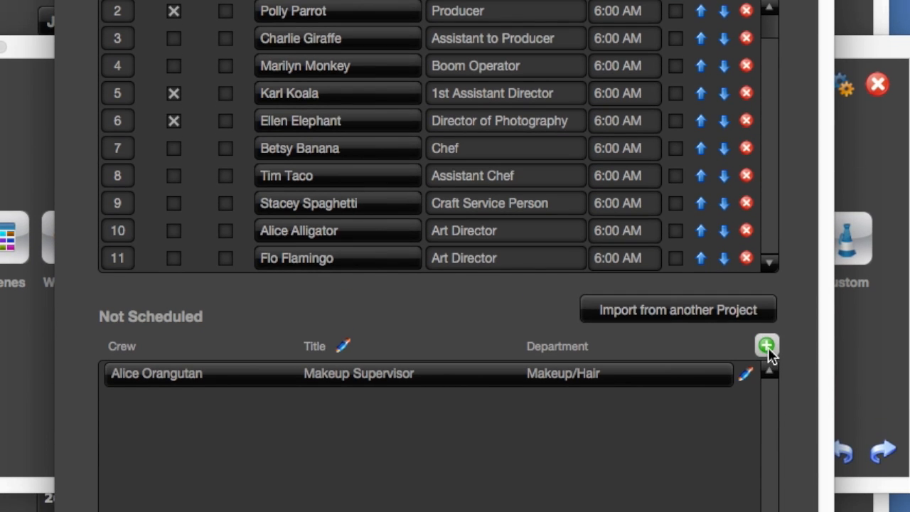
# Create a crew member with first and last name, titled Animal Handler, scheduled for July 6
pyautogui.click(766, 346)
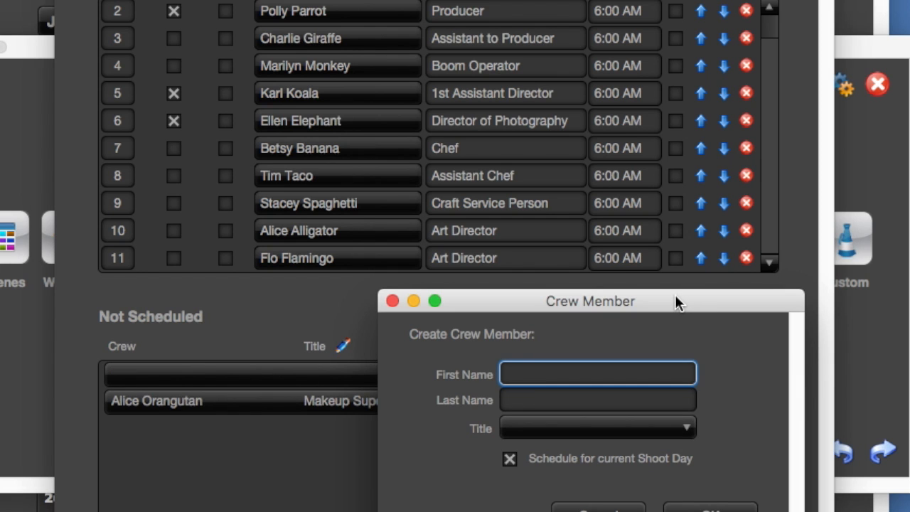
pyautogui.press('Tab')
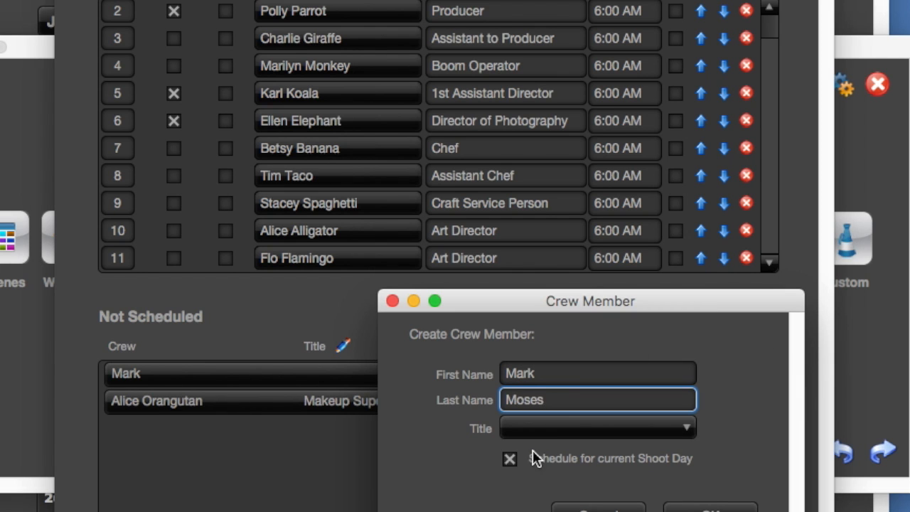
pyautogui.click(529, 430)
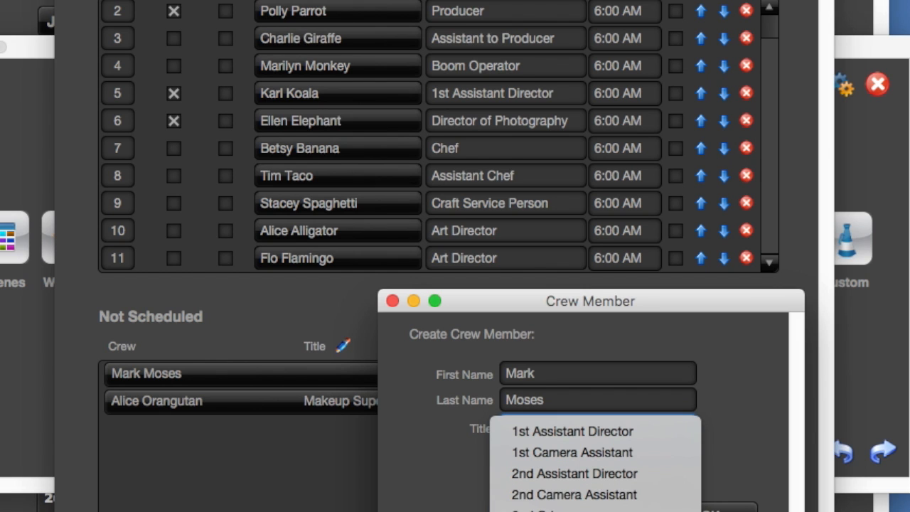
pyautogui.click(547, 510)
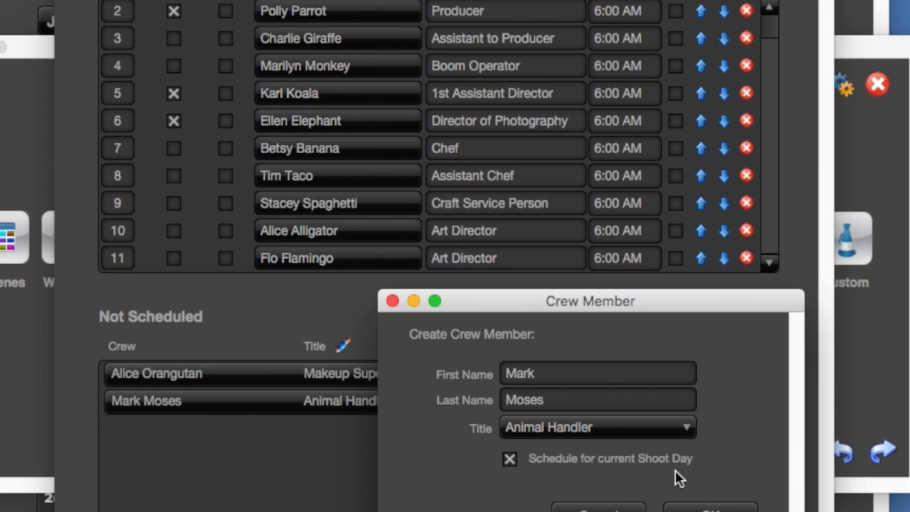
pyautogui.click(697, 509)
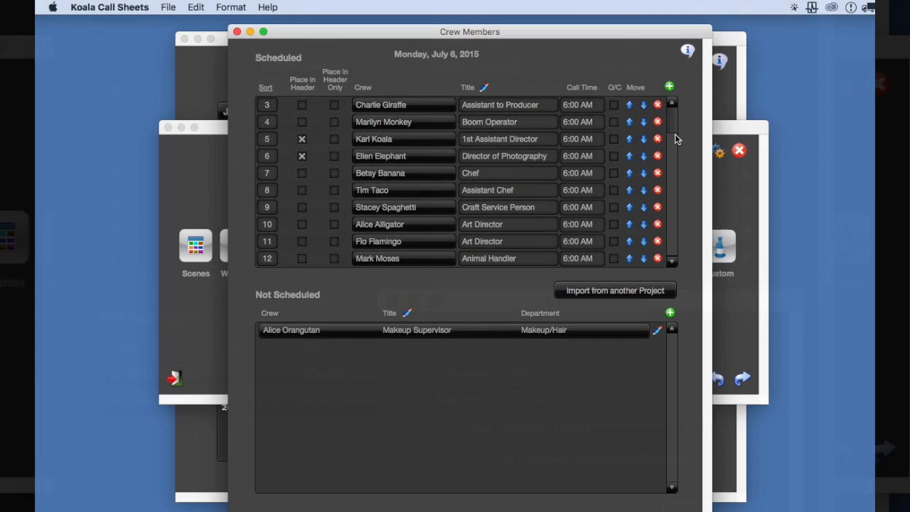
# Give the Animal Handler a 6:45 AM call time and reschedule the unscheduled Makeup Supervisor
pyautogui.moveTo(675, 135); pyautogui.dragTo(675, 122)
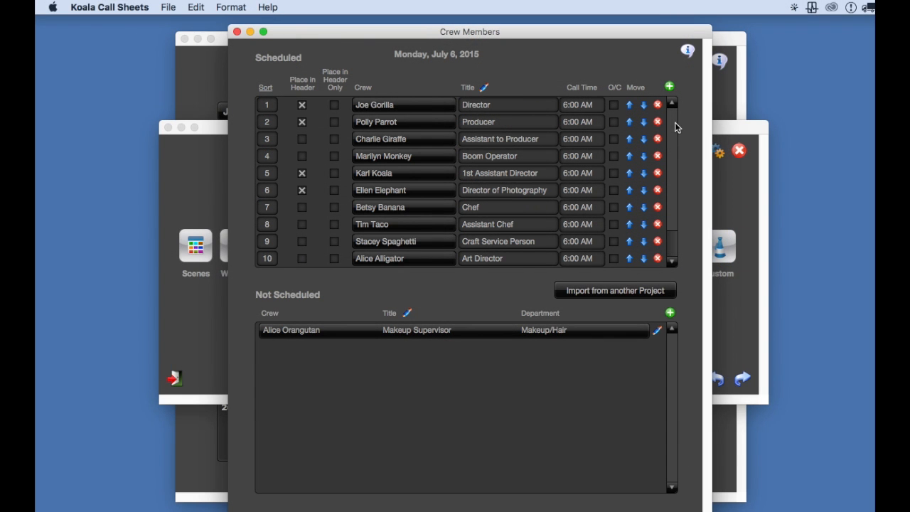
pyautogui.click(673, 248)
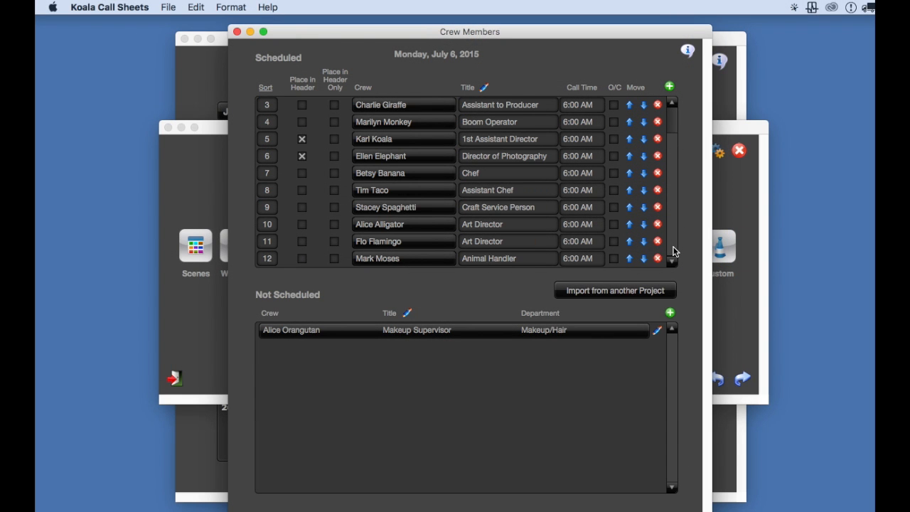
pyautogui.click(582, 259)
pyautogui.click(589, 320)
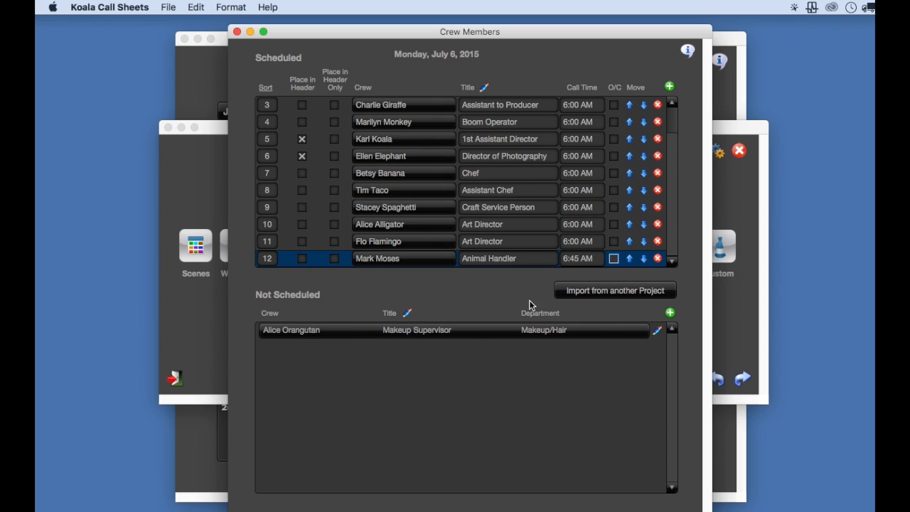
pyautogui.click(514, 300)
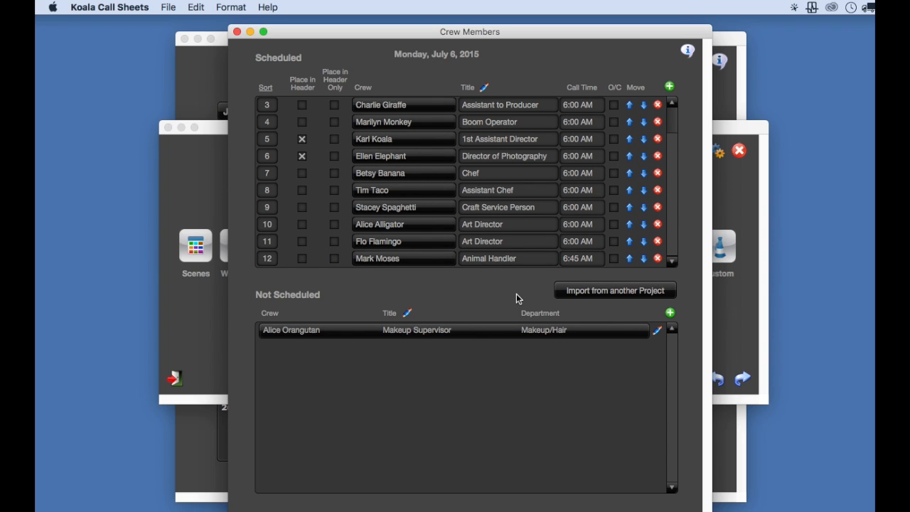
pyautogui.click(313, 331)
pyautogui.doubleClick(318, 332)
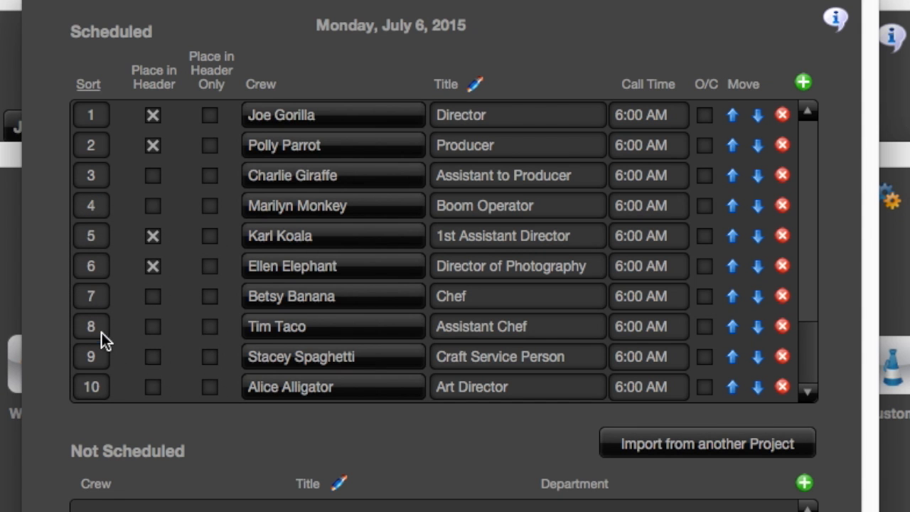
# Edit the Assistant Chef and Craft Service Person sort fields, then set the Director to header only
pyautogui.click(100, 332)
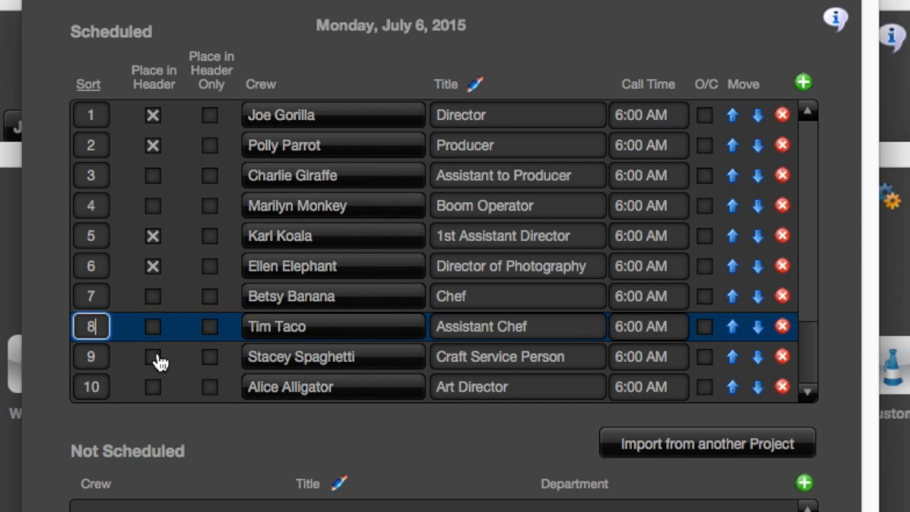
pyautogui.click(91, 356)
pyautogui.click(56, 354)
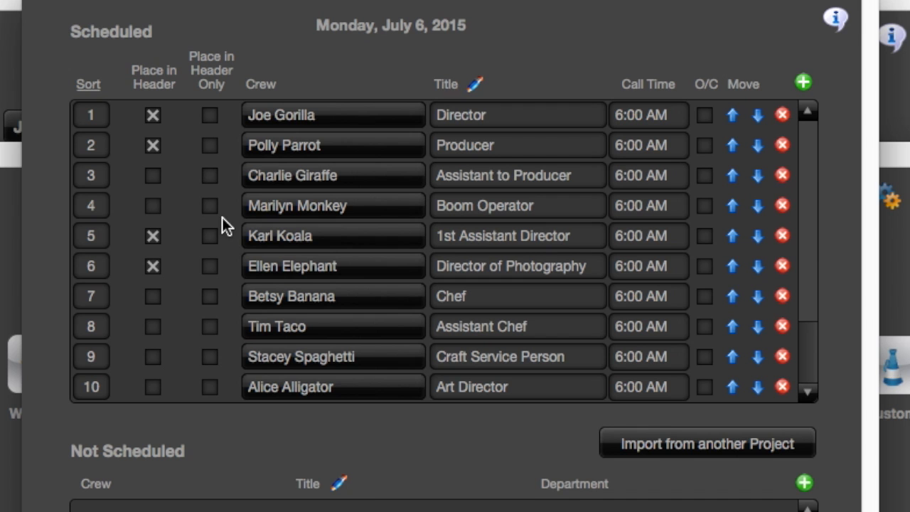
pyautogui.click(211, 116)
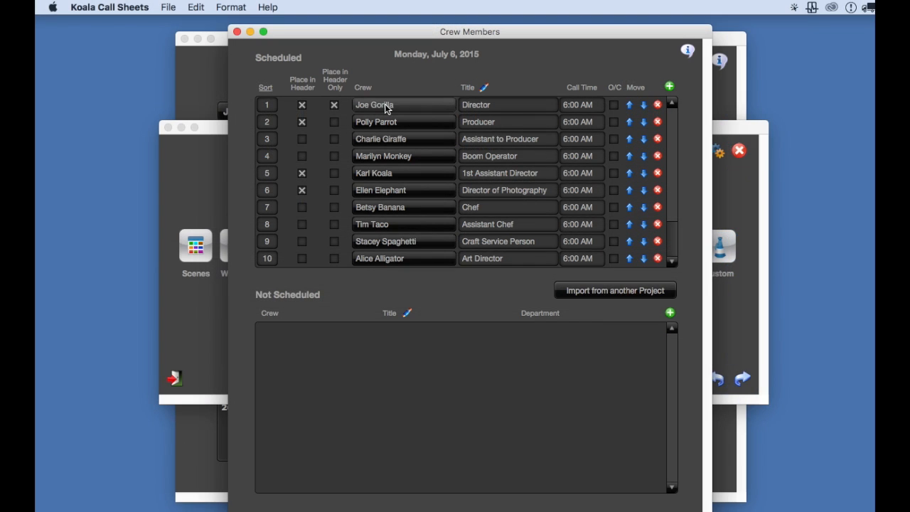
# In the Director's crew record, append 'y' to his first name and keep the Director title
pyautogui.doubleClick(385, 104)
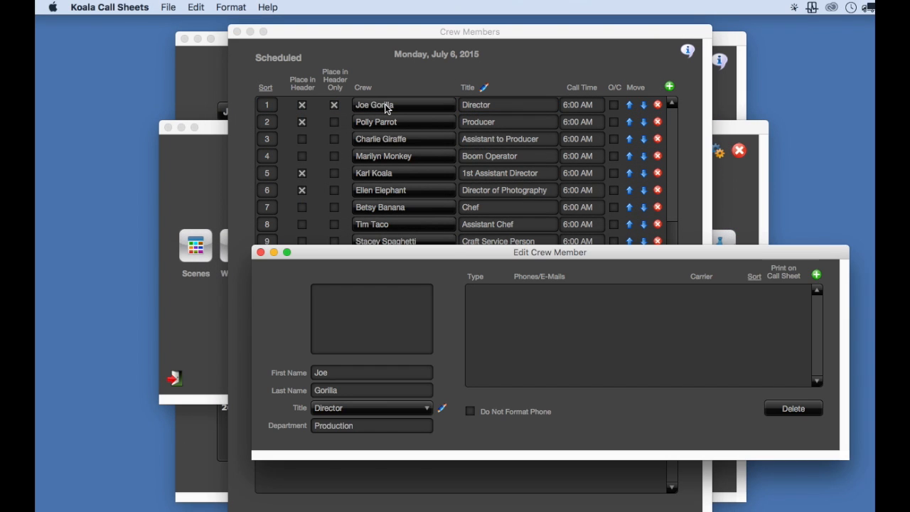
pyautogui.moveTo(586, 254); pyautogui.dragTo(482, 131)
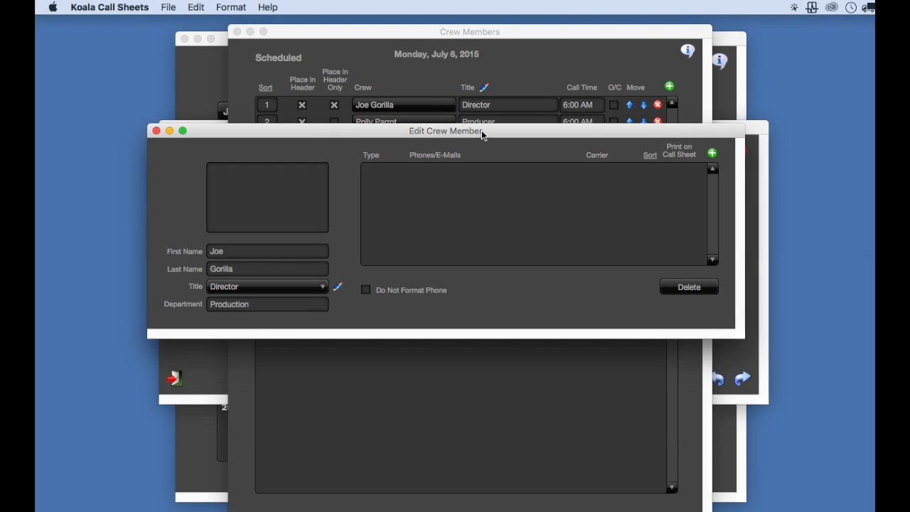
pyautogui.click(245, 254)
pyautogui.click(244, 256)
pyautogui.write('y')
pyautogui.click(189, 231)
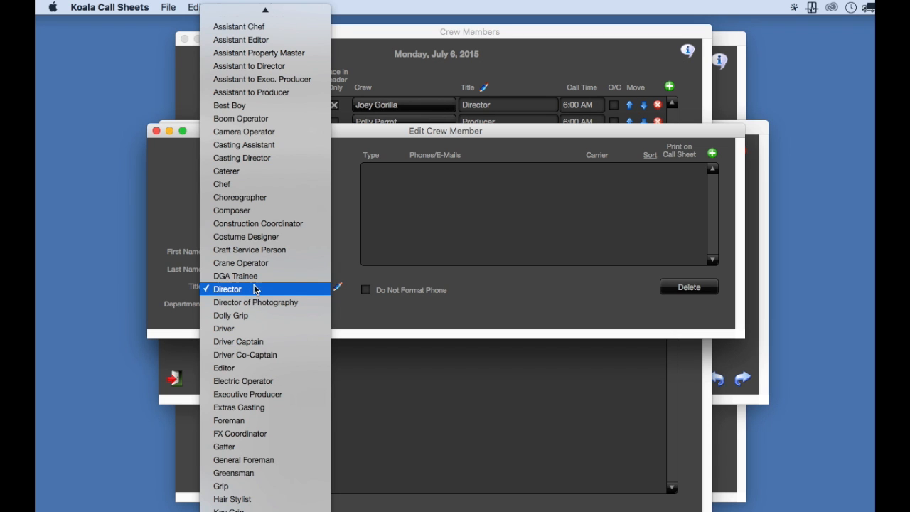
pyautogui.click(342, 309)
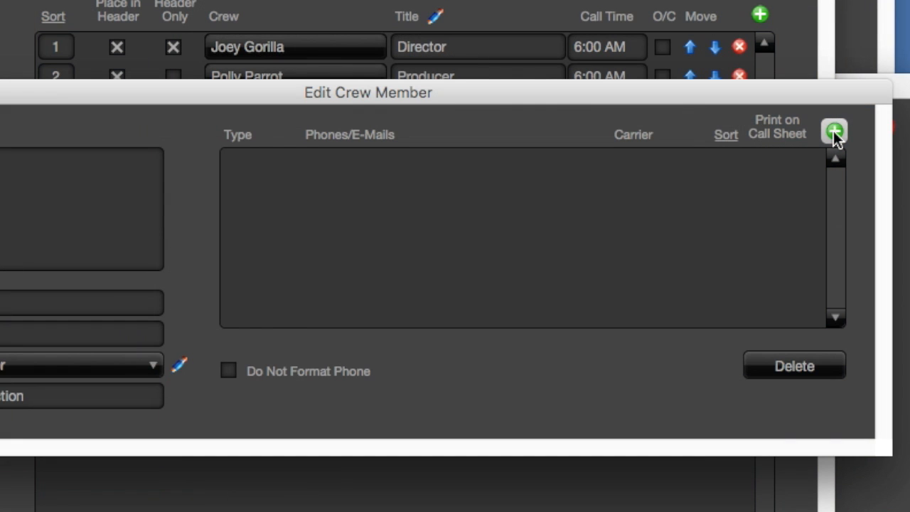
# Add the Director's mobile phone number as a contact entry
pyautogui.click(835, 133)
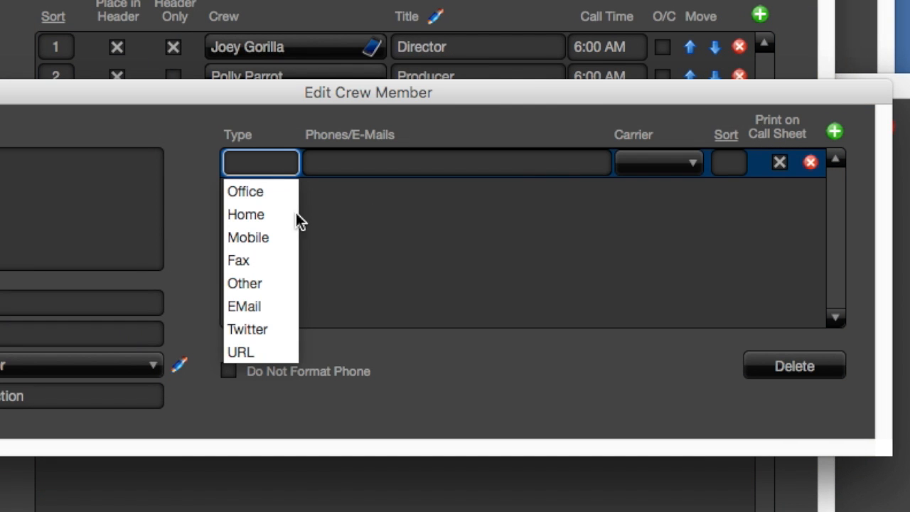
pyautogui.click(248, 241)
pyautogui.click(332, 163)
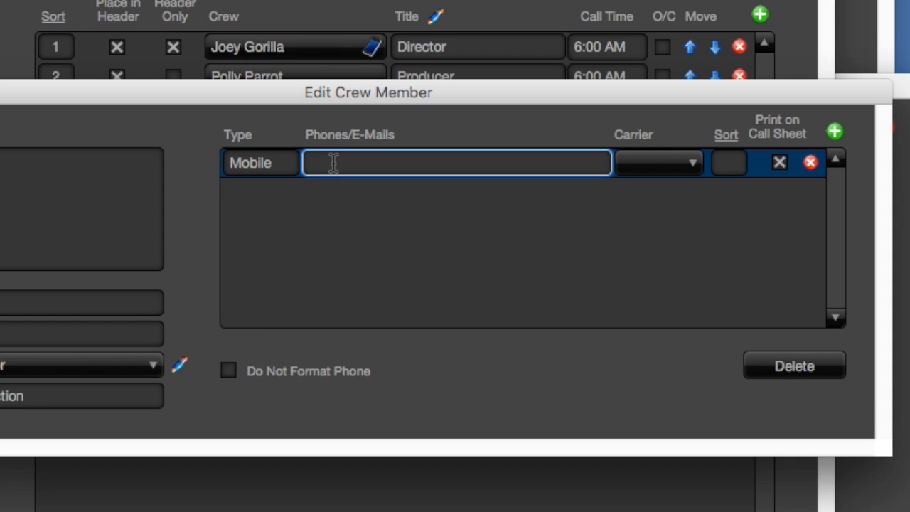
pyautogui.write('213) 555-')
pyautogui.write('121')
pyautogui.write('2')
pyautogui.press('Return')
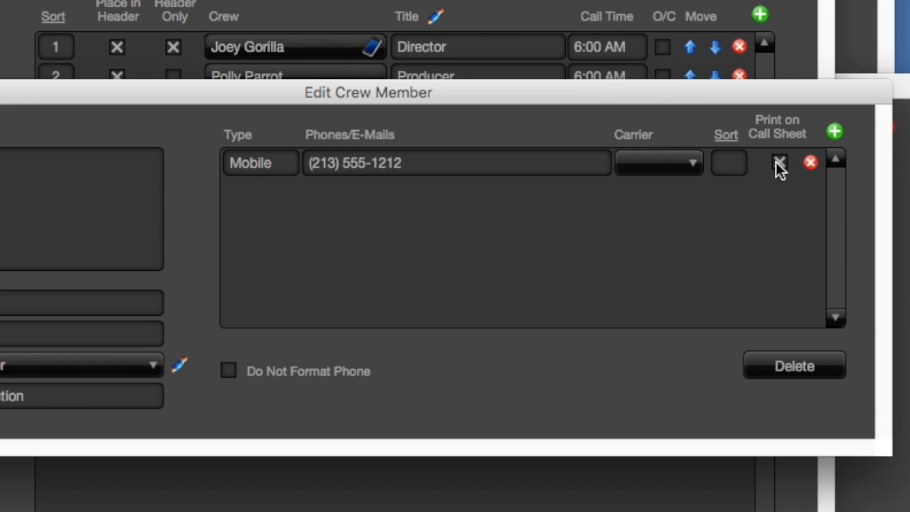
# Add the Director's e-mail address as a second contact entry
pyautogui.click(835, 131)
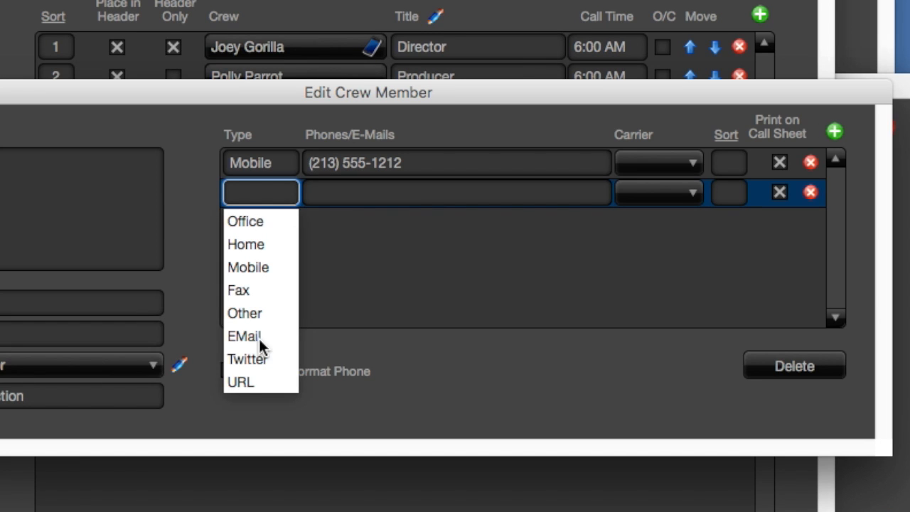
pyautogui.click(260, 342)
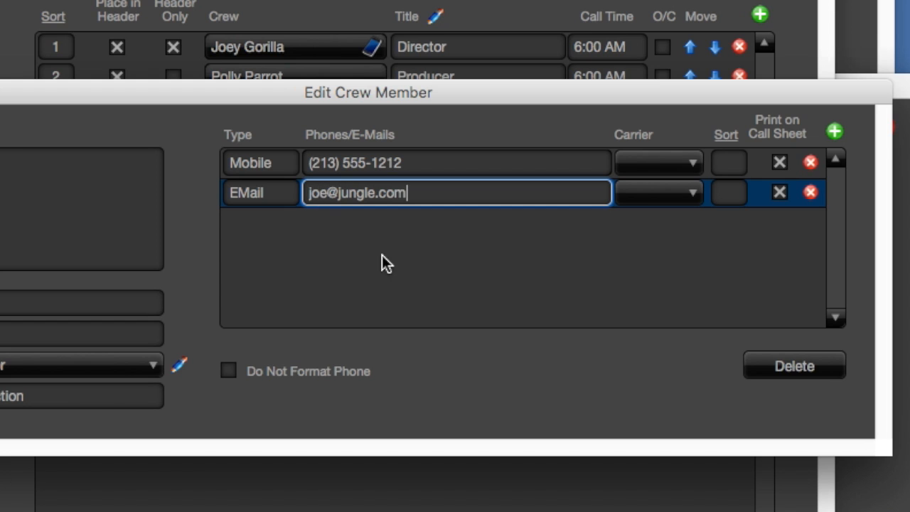
pyautogui.click(573, 387)
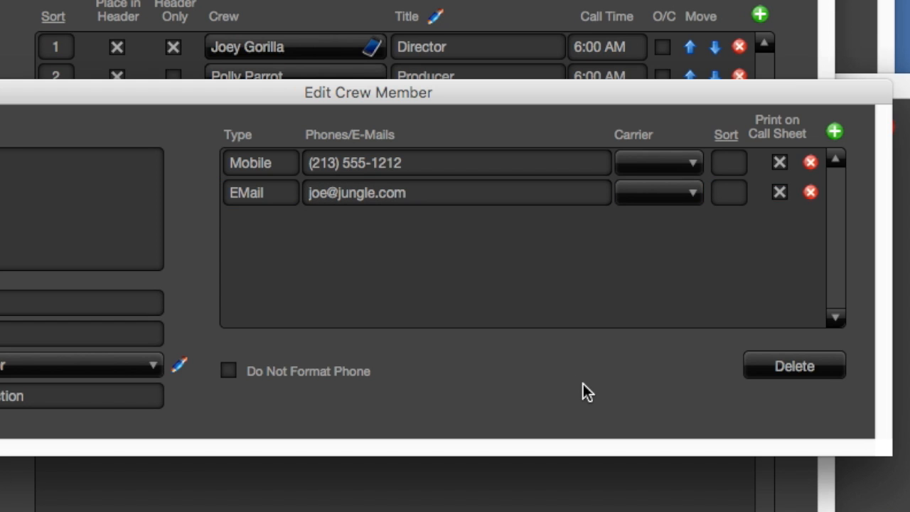
# Add an Office phone number and untick Print on Call Sheet for it
pyautogui.click(835, 132)
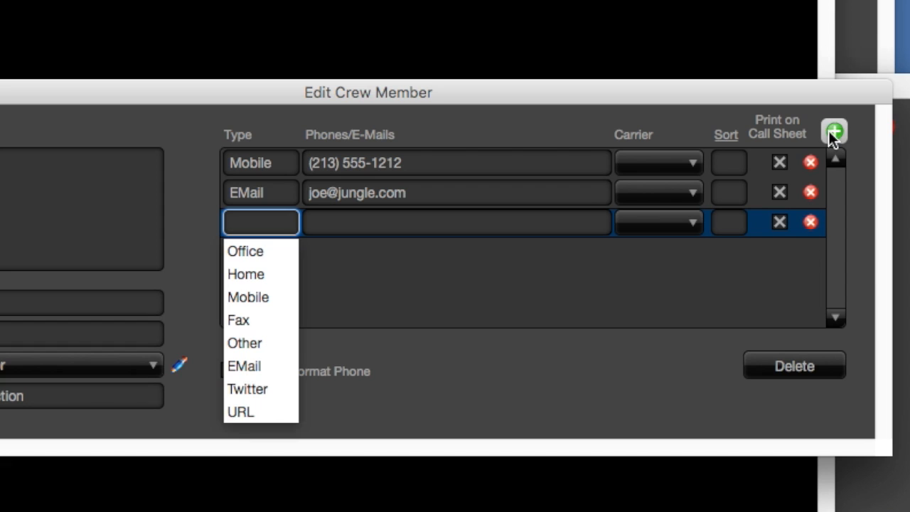
pyautogui.click(265, 255)
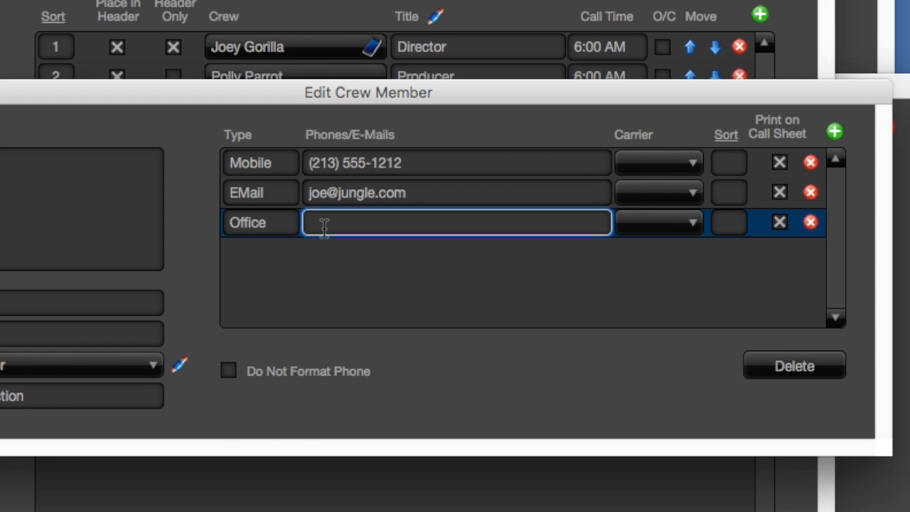
pyautogui.write('818) 555-2')
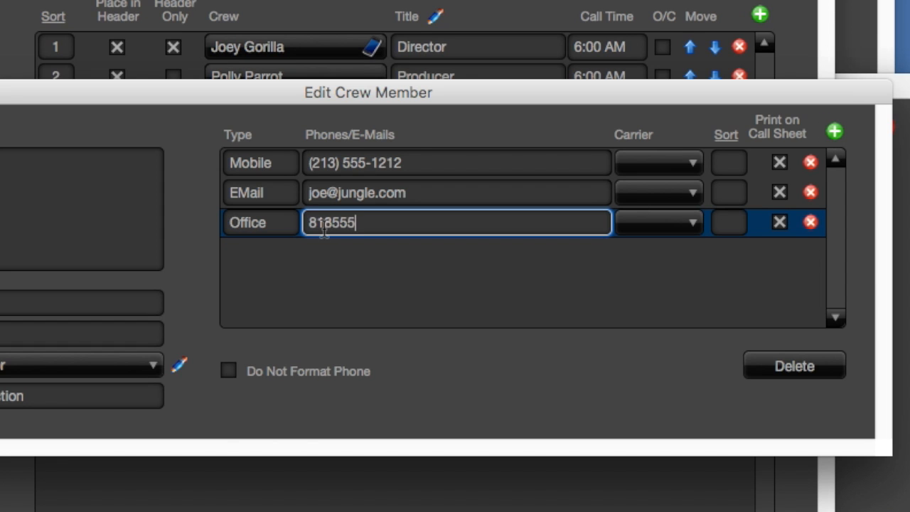
pyautogui.write('323')
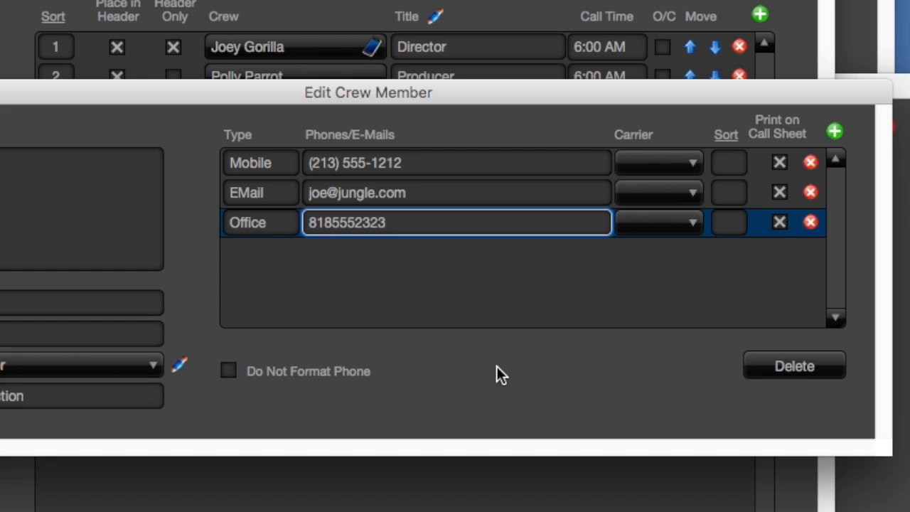
pyautogui.click(497, 366)
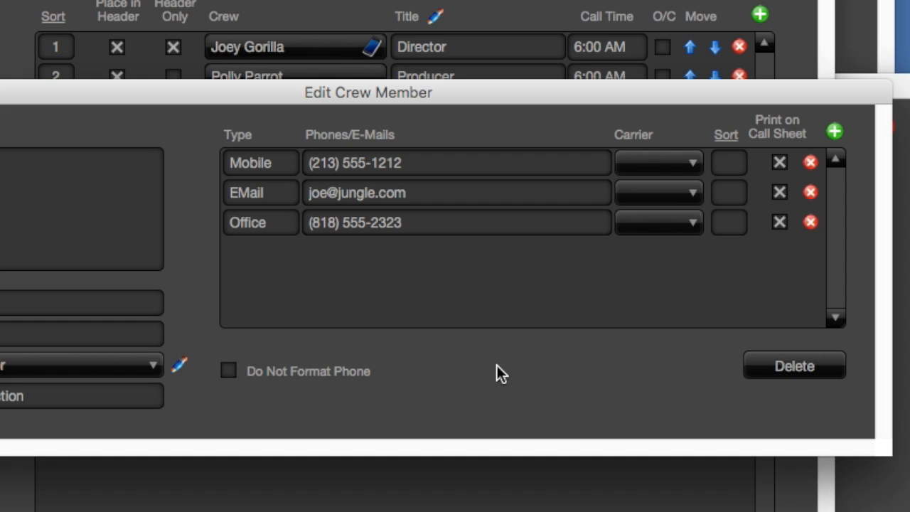
pyautogui.click(780, 223)
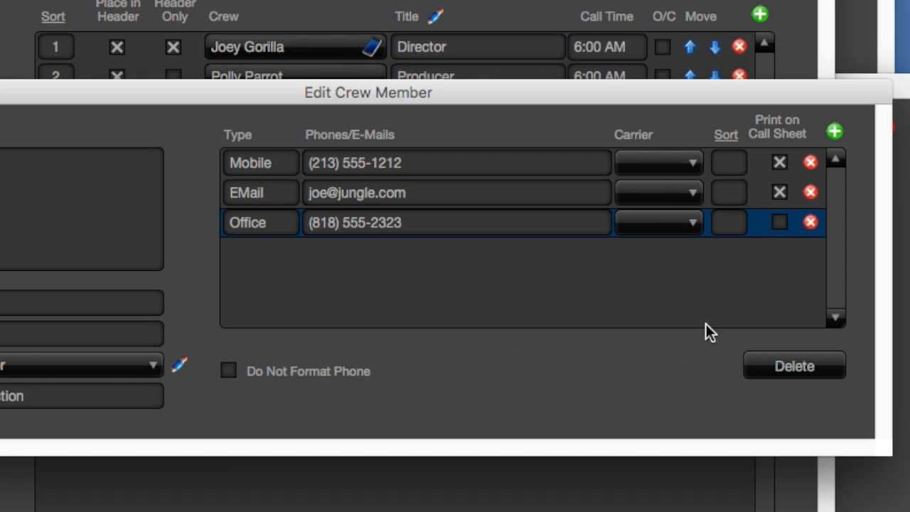
pyautogui.click(654, 385)
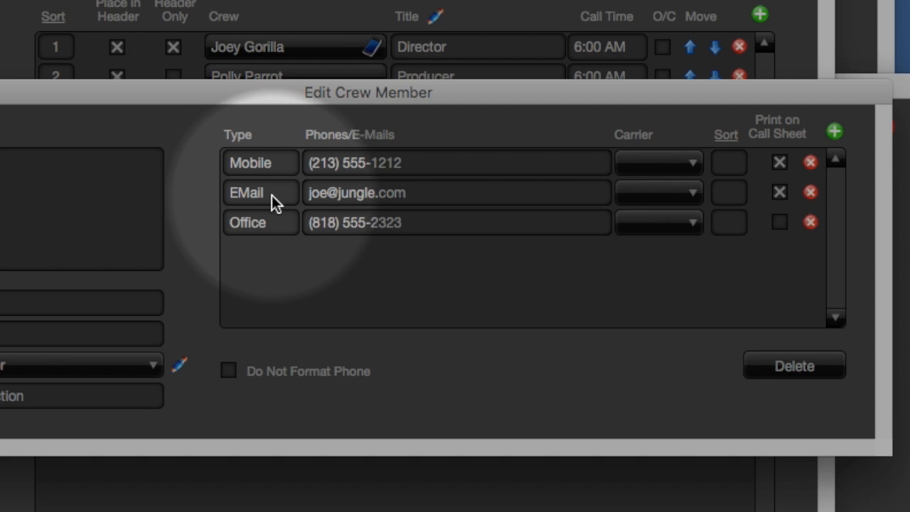
pyautogui.click(272, 195)
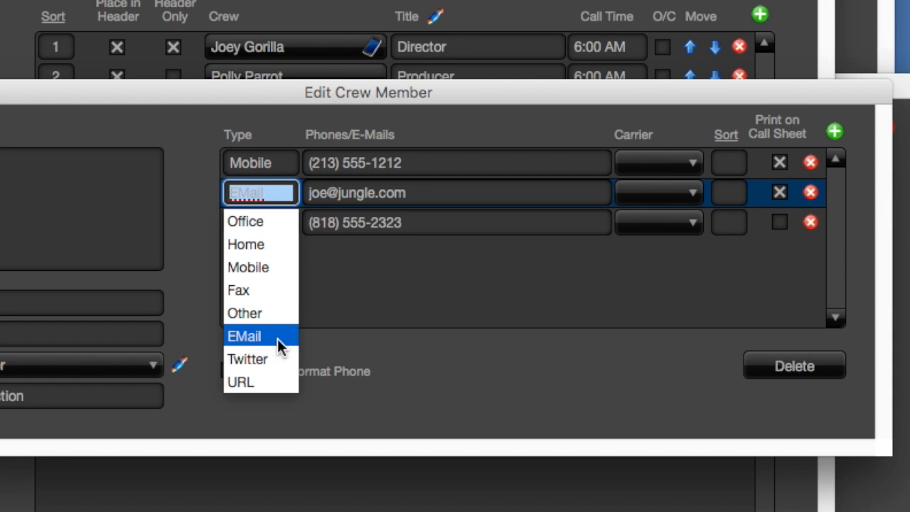
pyautogui.click(276, 337)
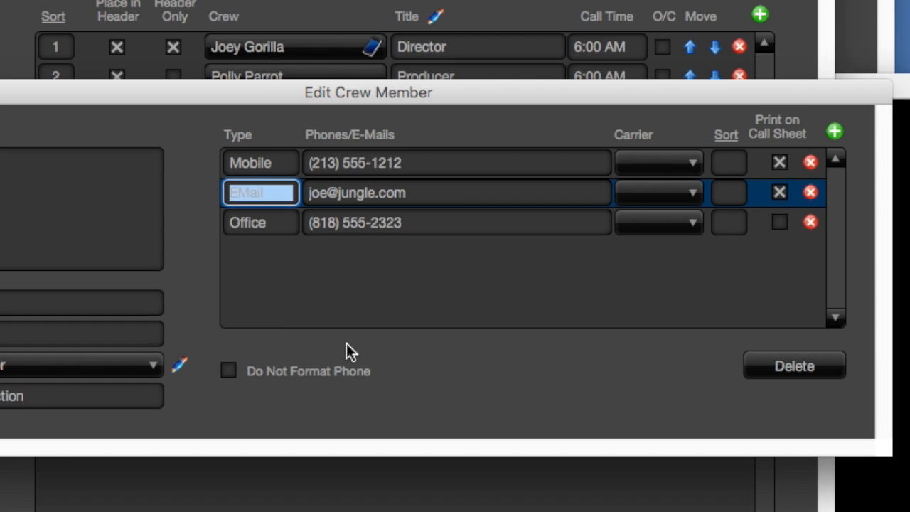
pyautogui.click(346, 344)
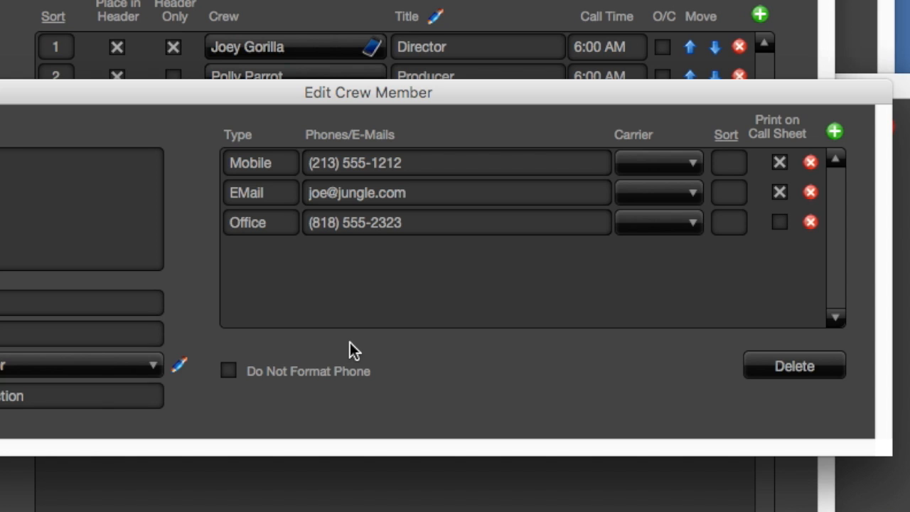
# Set AT&T as the carrier for the Director's mobile number and close his contact editor
pyautogui.click(653, 166)
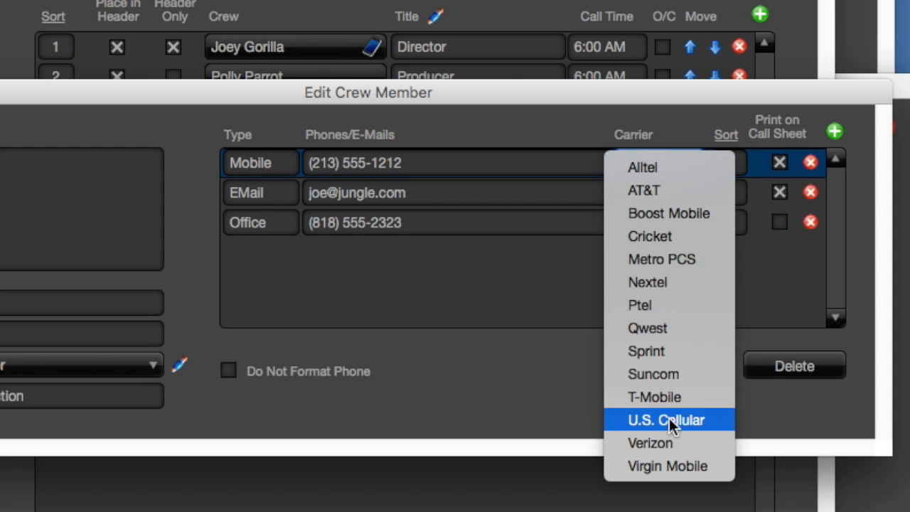
pyautogui.click(676, 190)
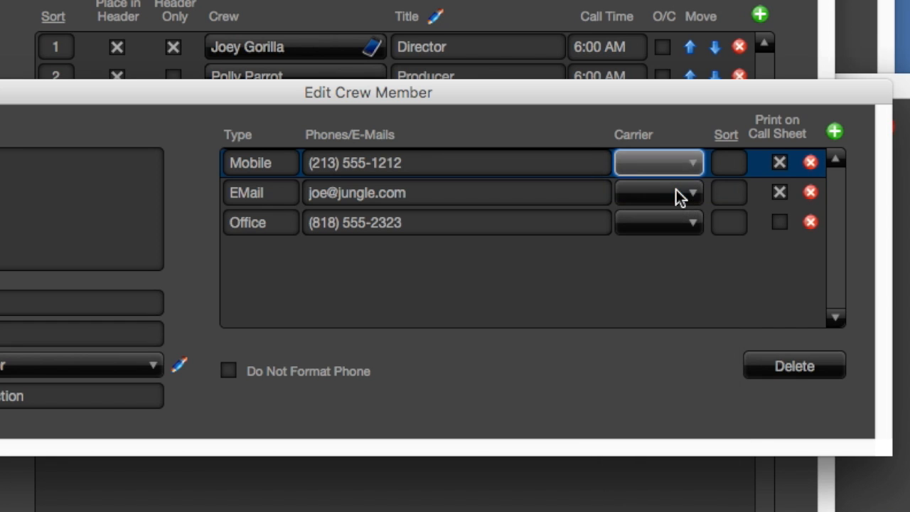
pyautogui.click(712, 338)
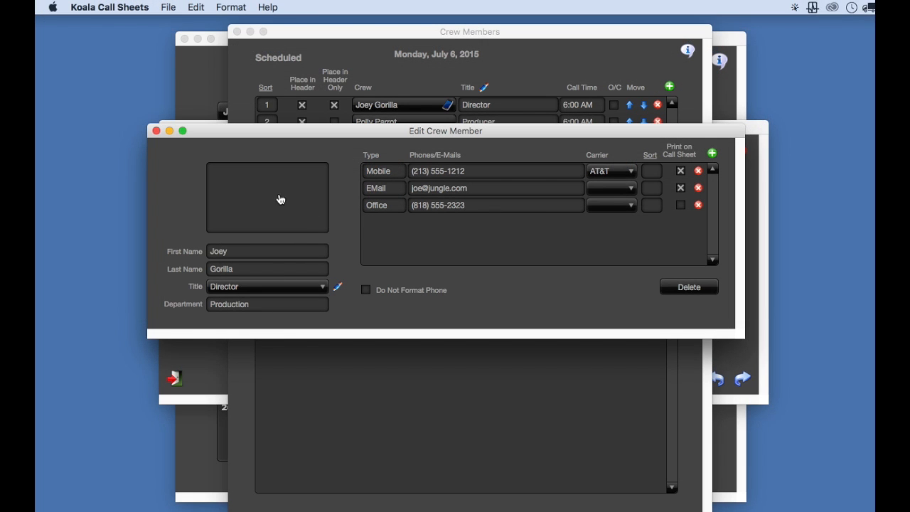
pyautogui.click(156, 131)
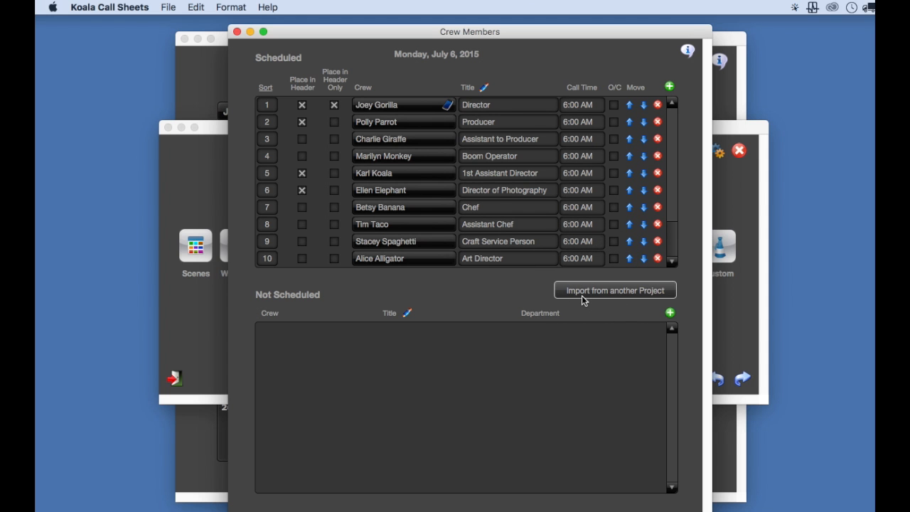
# Switch to the Jungle Movie project and open the June 6, 2016 crew list
pyautogui.click(236, 31)
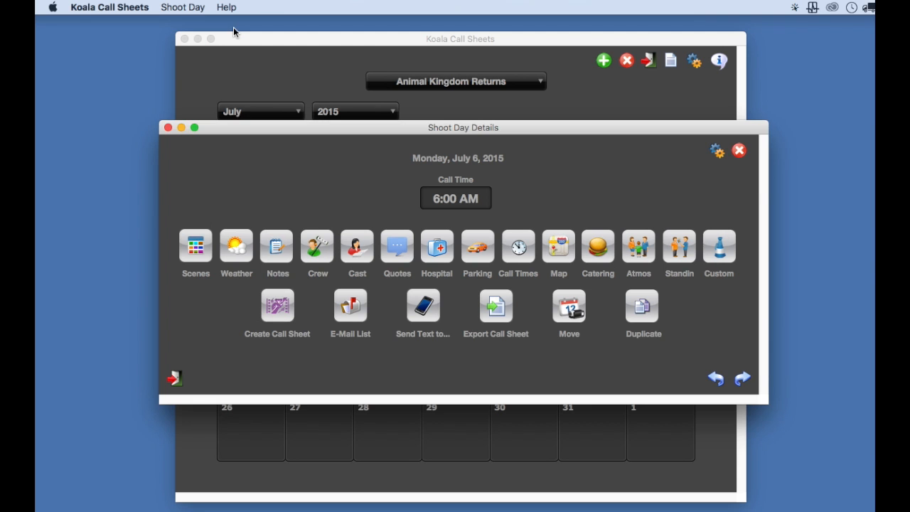
pyautogui.click(168, 127)
pyautogui.click(417, 84)
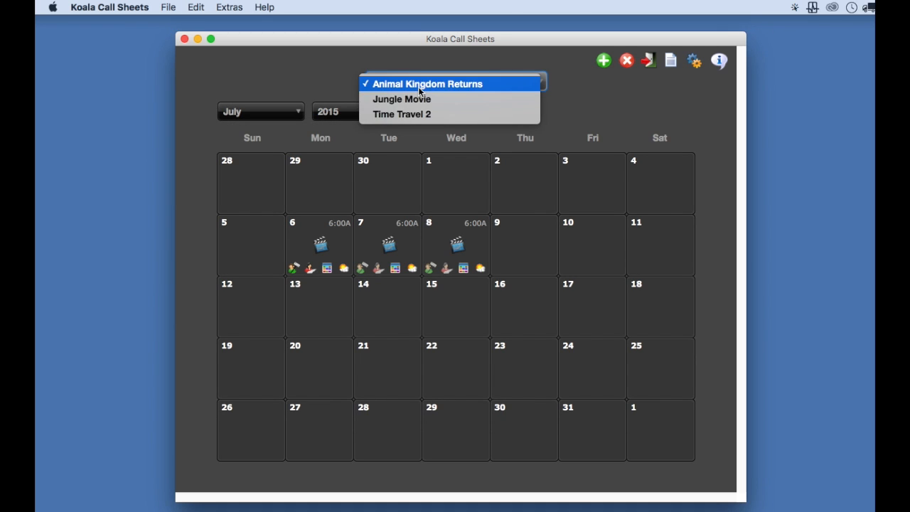
pyautogui.click(420, 99)
pyautogui.click(318, 249)
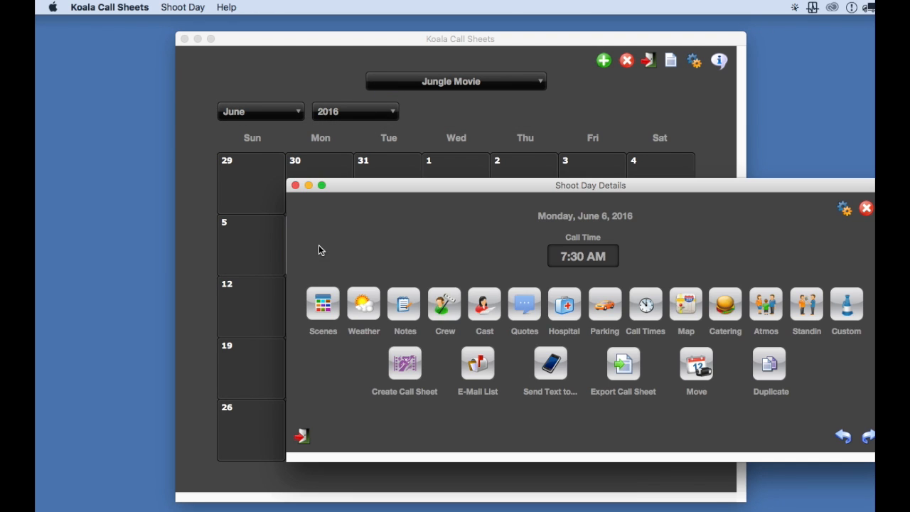
pyautogui.click(442, 299)
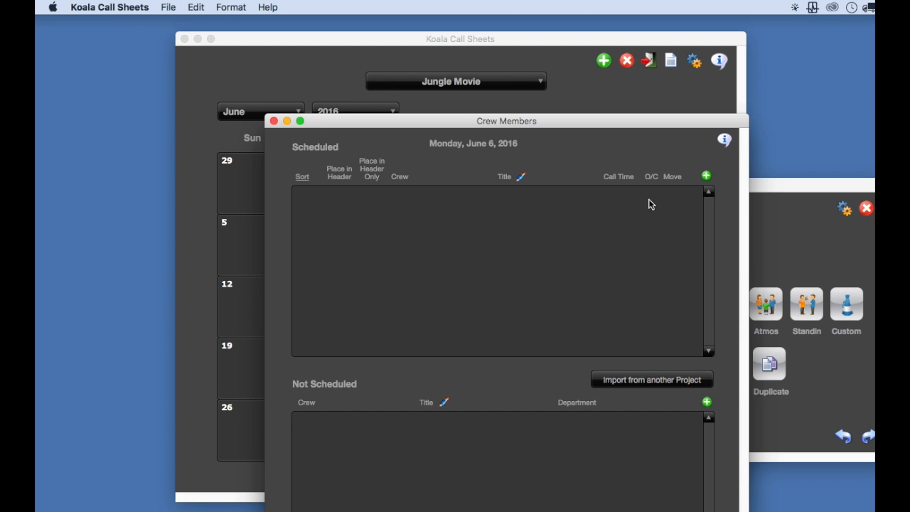
# Create a crew member with first and last name and the 2nd Grip title, then close the windows
pyautogui.click(706, 176)
pyautogui.write('Jim')
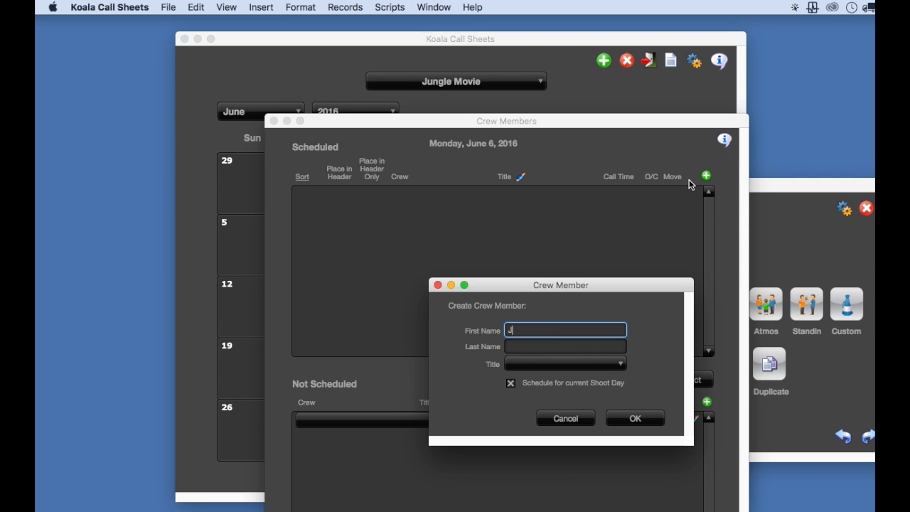
pyautogui.press('Tab')
pyautogui.write('Jungle')
pyautogui.press('Tab')
pyautogui.click(554, 419)
pyautogui.click(635, 418)
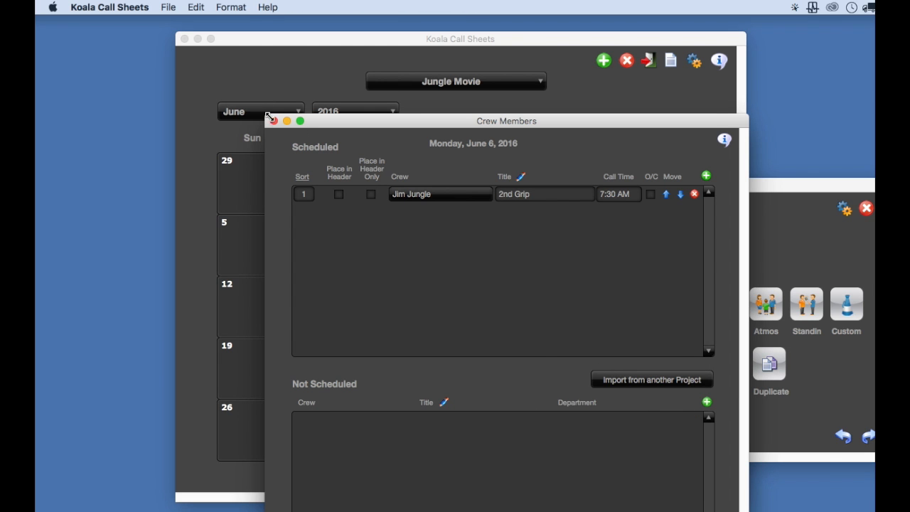
pyautogui.click(273, 121)
pyautogui.click(296, 185)
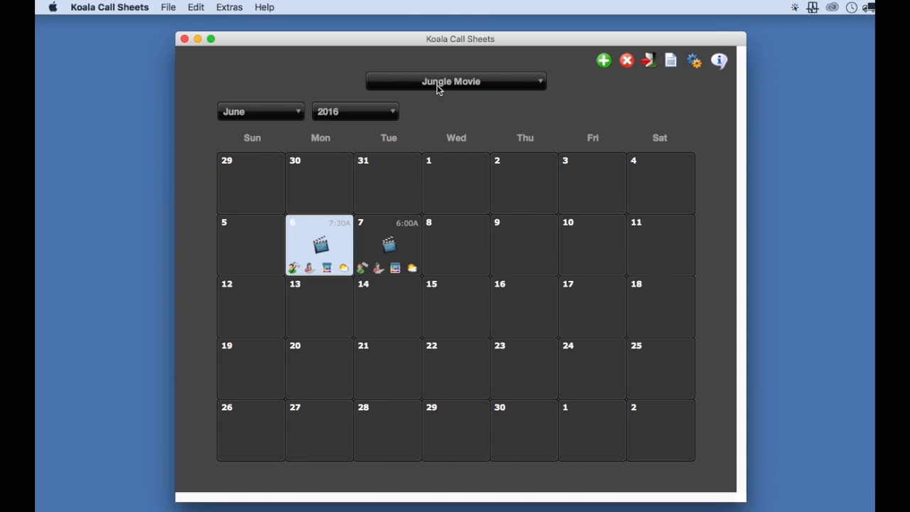
# Switch back to Animal Kingdom Returns and open the July 6, 2015 crew list
pyautogui.click(439, 88)
pyautogui.click(448, 69)
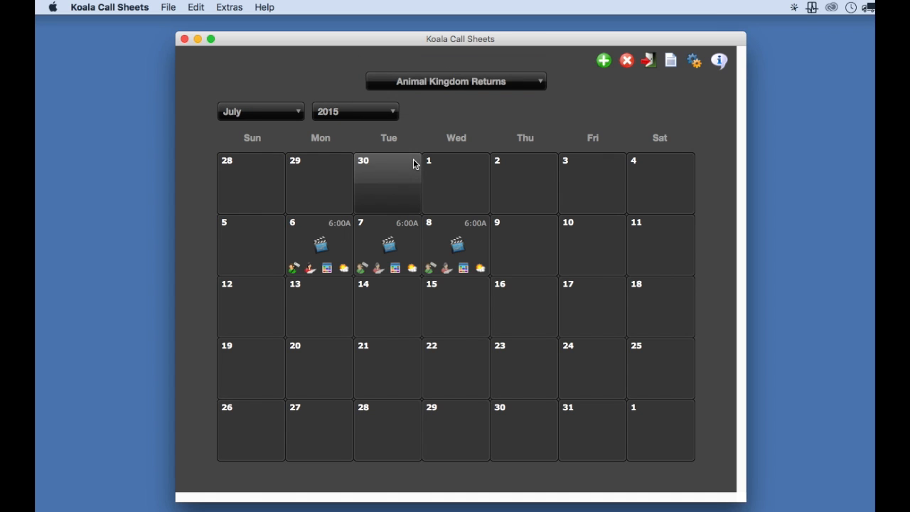
pyautogui.click(319, 246)
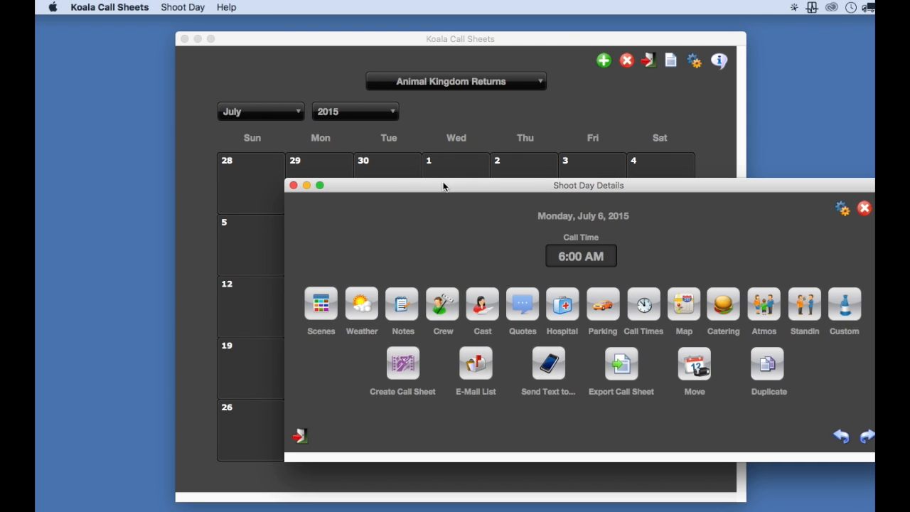
pyautogui.moveTo(444, 187); pyautogui.dragTo(275, 117)
pyautogui.click(273, 235)
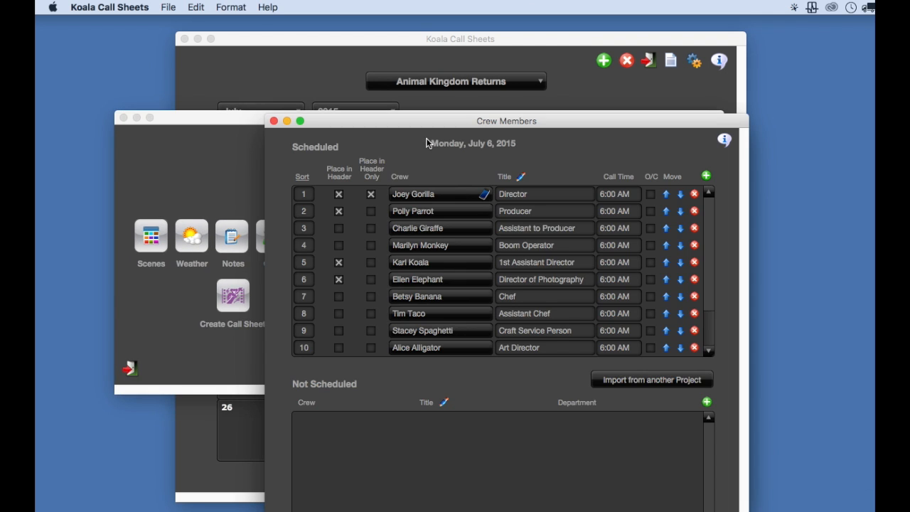
pyautogui.moveTo(502, 123); pyautogui.dragTo(433, 41)
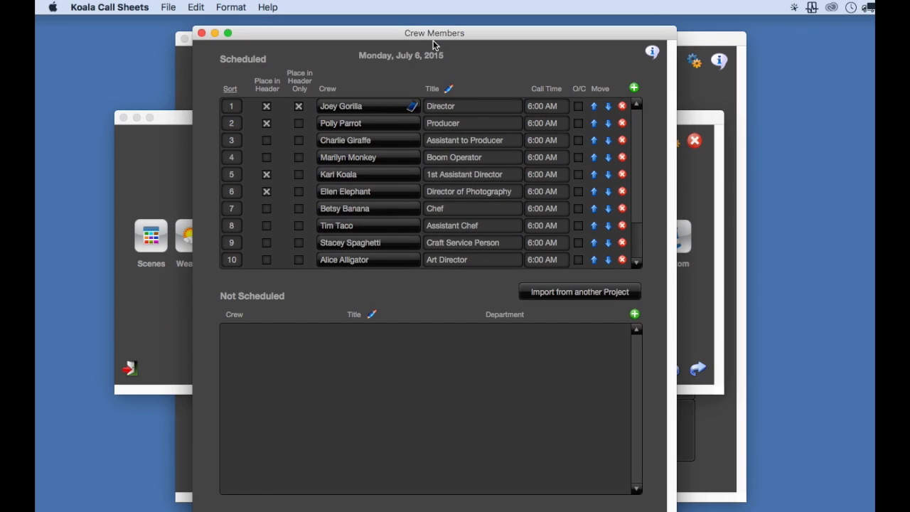
# Import the 2nd Grip crew member from Jungle Movie into this crew list
pyautogui.click(568, 286)
pyautogui.moveTo(546, 158); pyautogui.dragTo(475, 76)
pyautogui.click(359, 206)
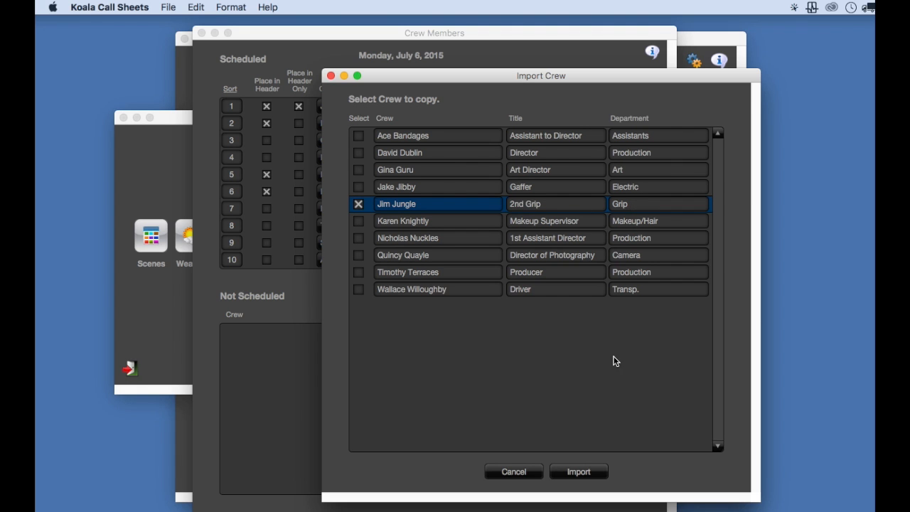
pyautogui.click(578, 472)
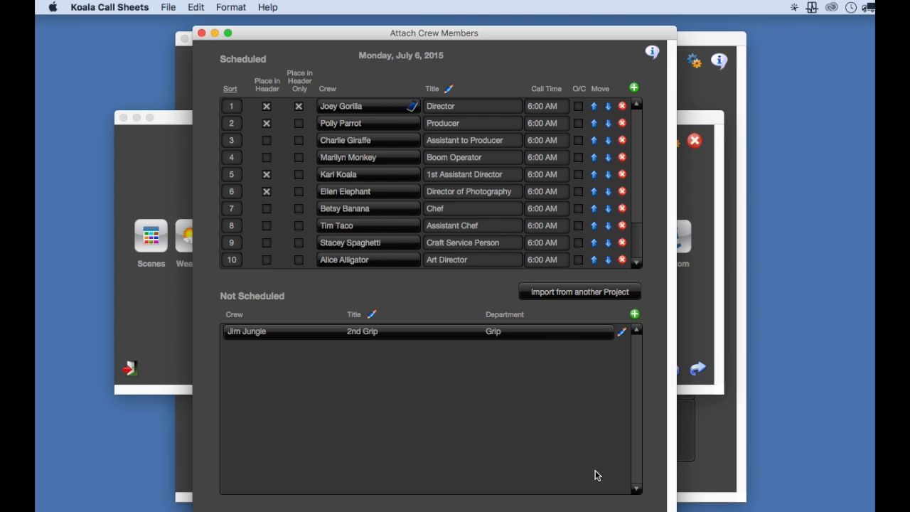